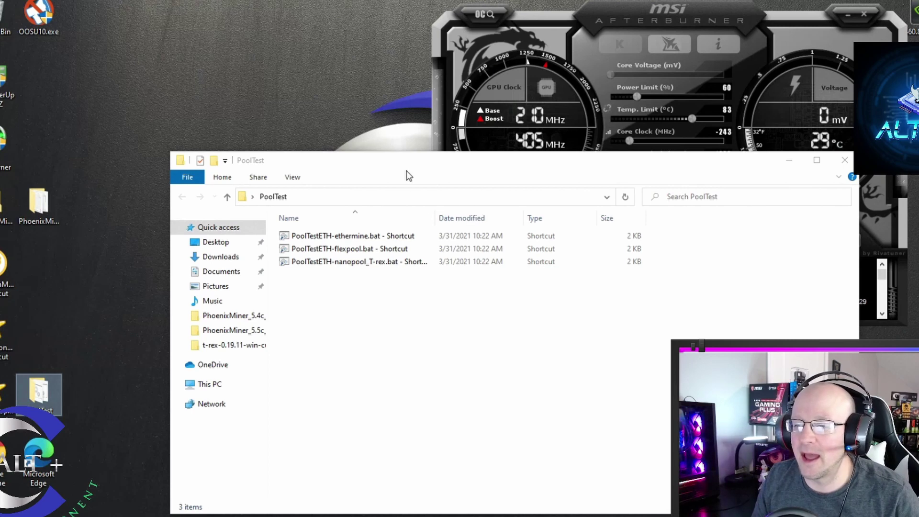
Launch the PoolTestETH-ethermine.bat shortcut and move its T-Rex console to the top-left.
drag(411, 168, 461, 147)
click(425, 215)
double_click(425, 216)
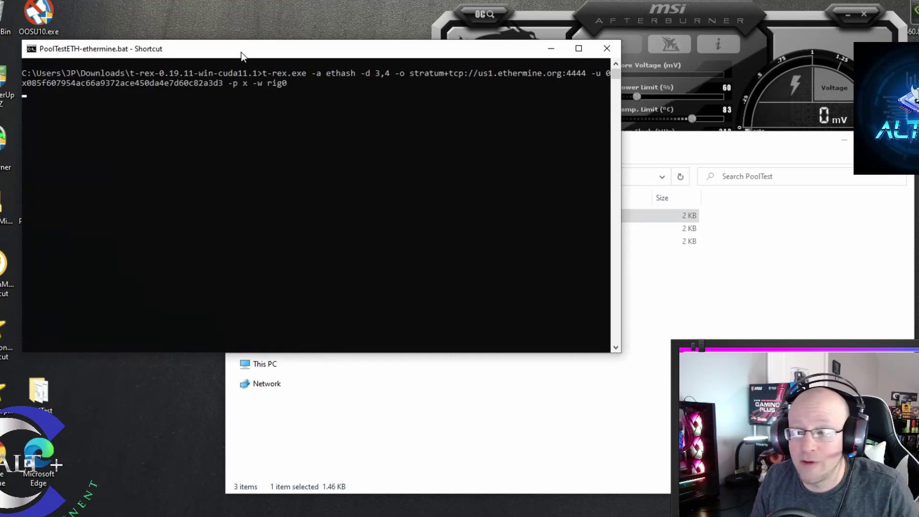
drag(239, 48, 215, 33)
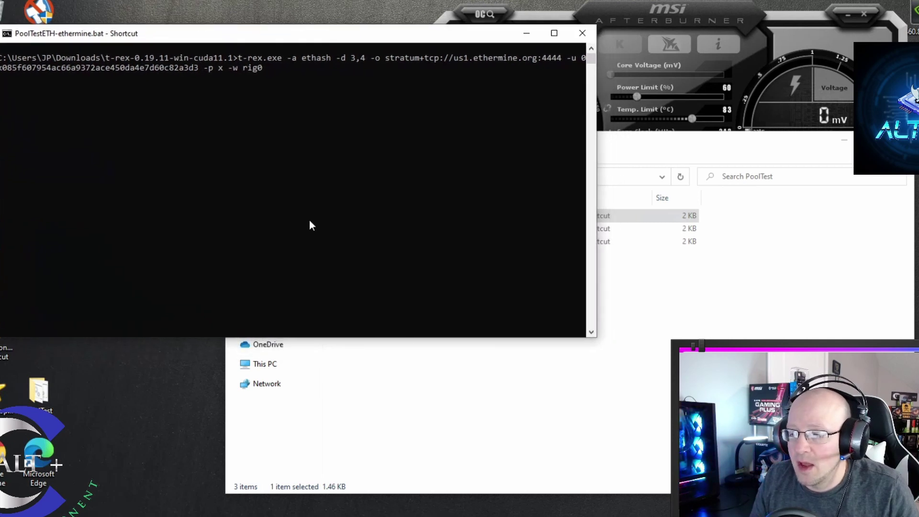
Rearrange the console and PoolTest folder, then start the PoolTestETH-flexpool.bat shortcut.
click(609, 409)
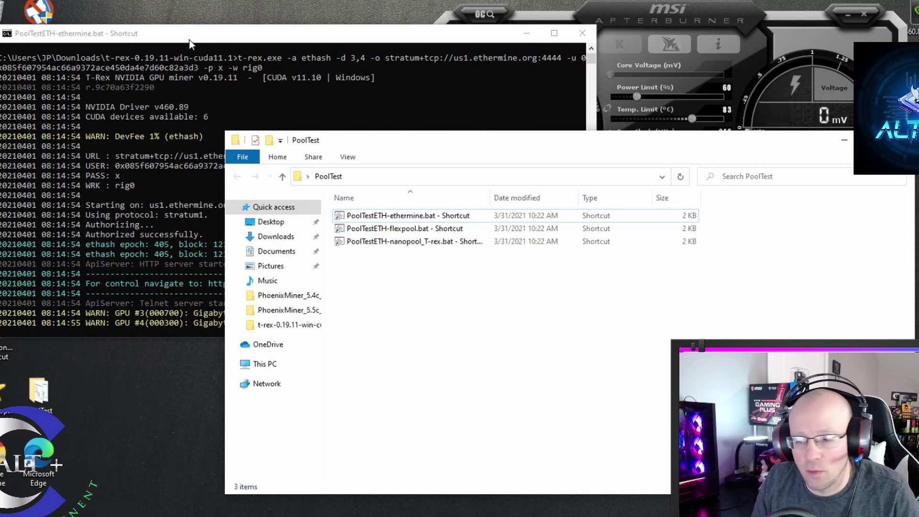
drag(264, 38, 260, 35)
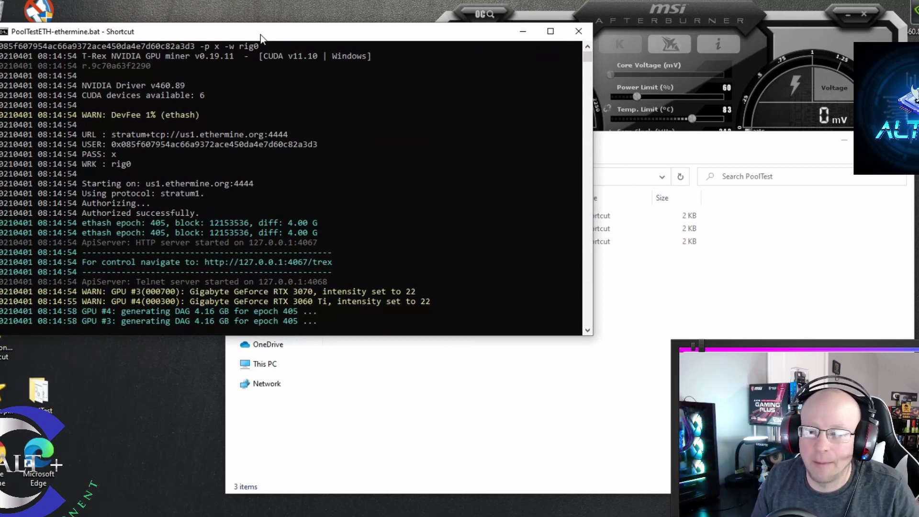
drag(274, 34, 261, 14)
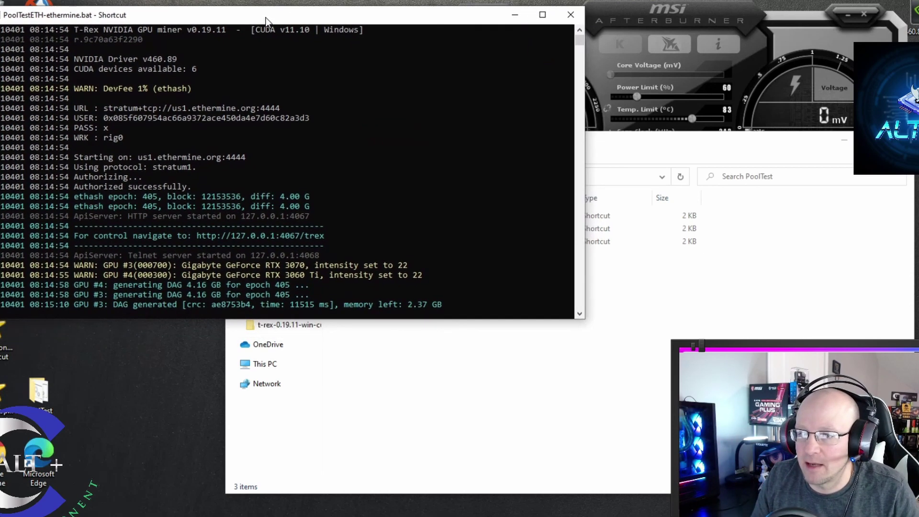
click(544, 454)
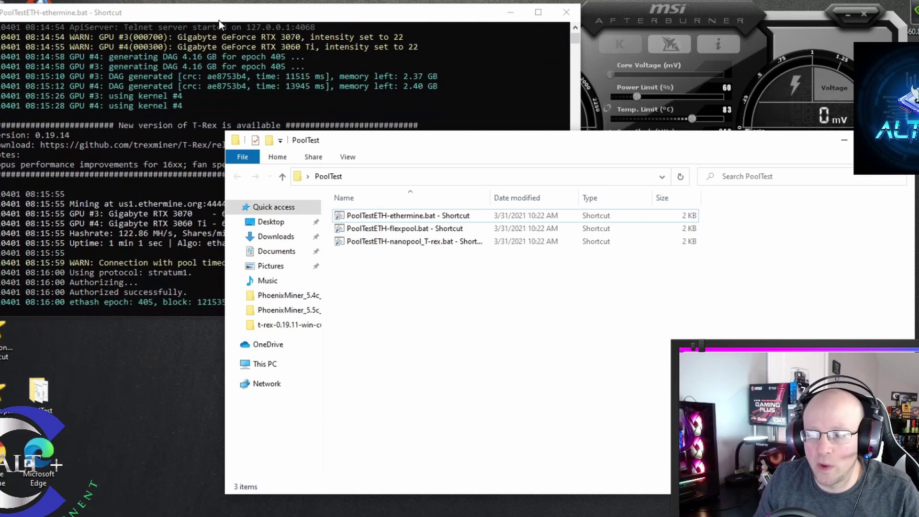
double_click(410, 228)
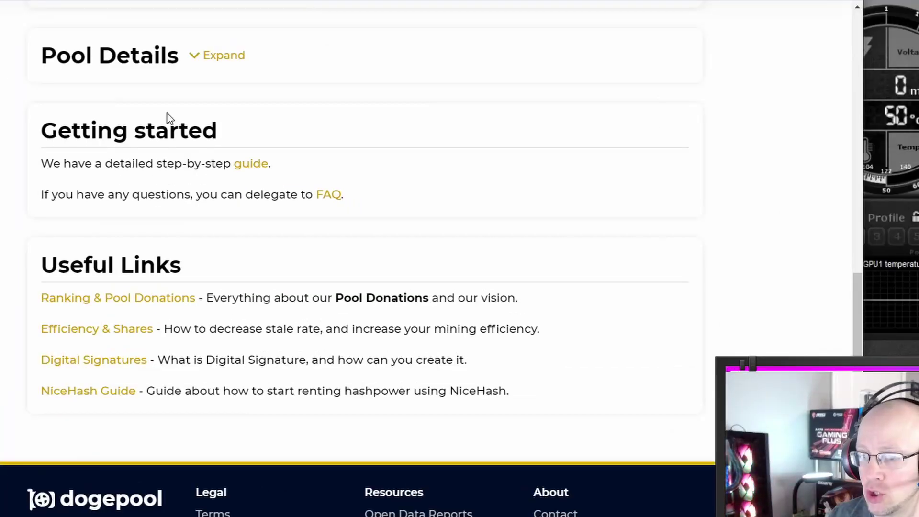
Scroll Flexpool's help page to the regional server address and port table.
scroll(216, 141, up, 7)
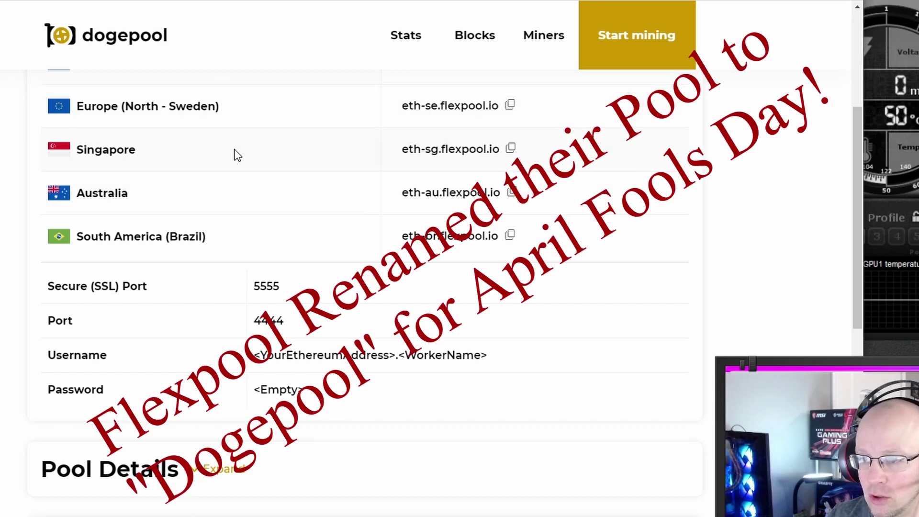
scroll(234, 153, up, 5)
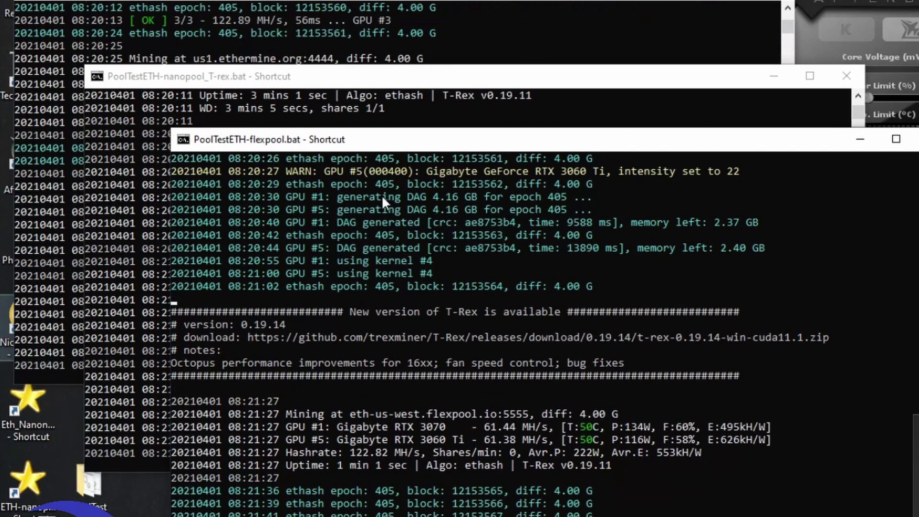
Compare the hashrate readouts in the nanopool and ethermine T-Rex consoles.
click(374, 76)
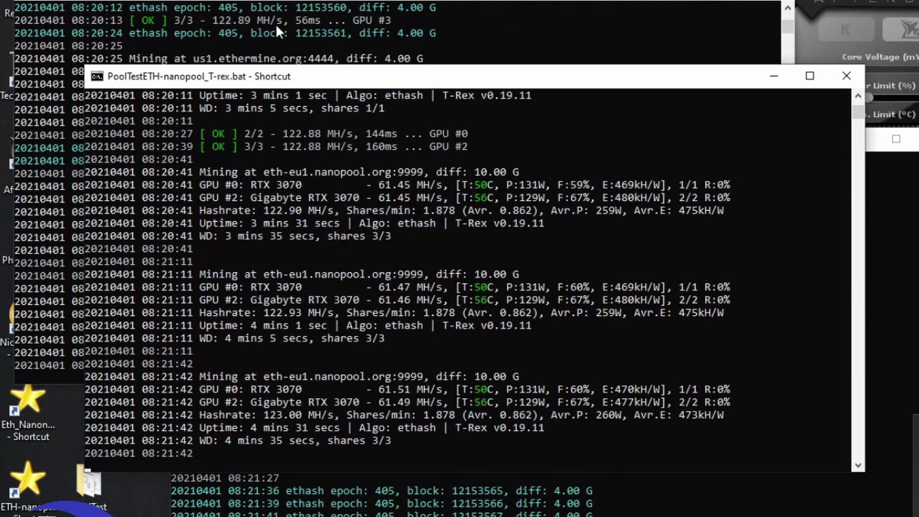
click(224, 3)
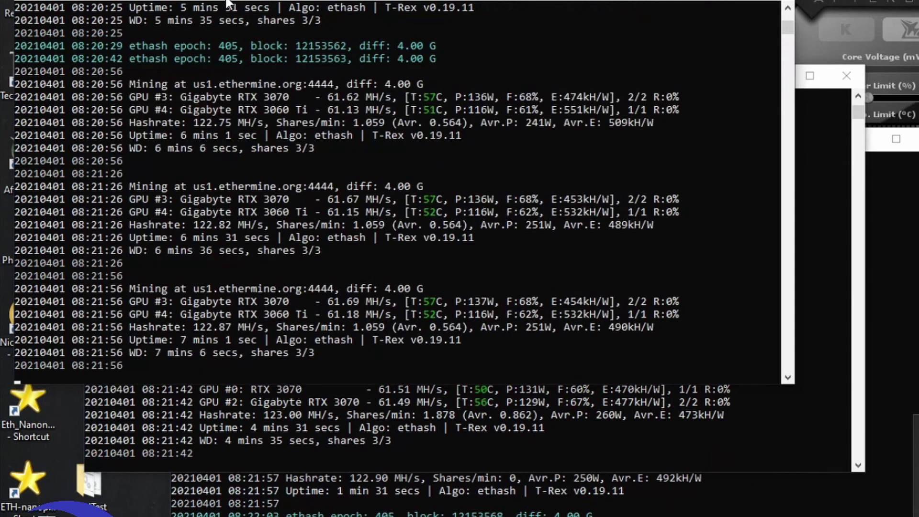
click(866, 111)
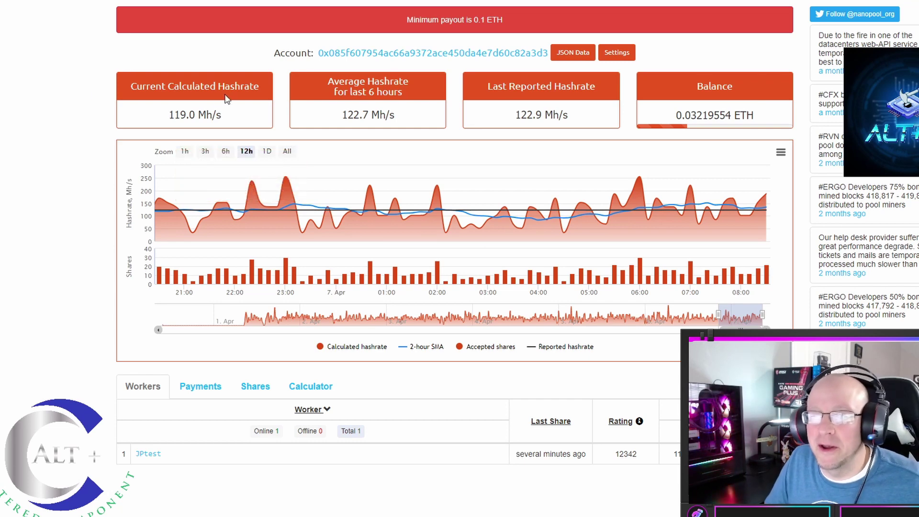
key(F5)
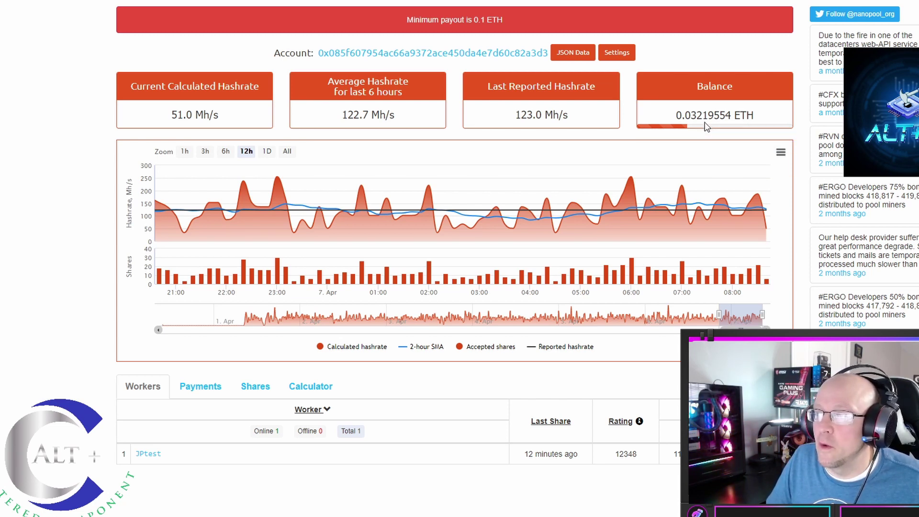
mouse_move(696, 116)
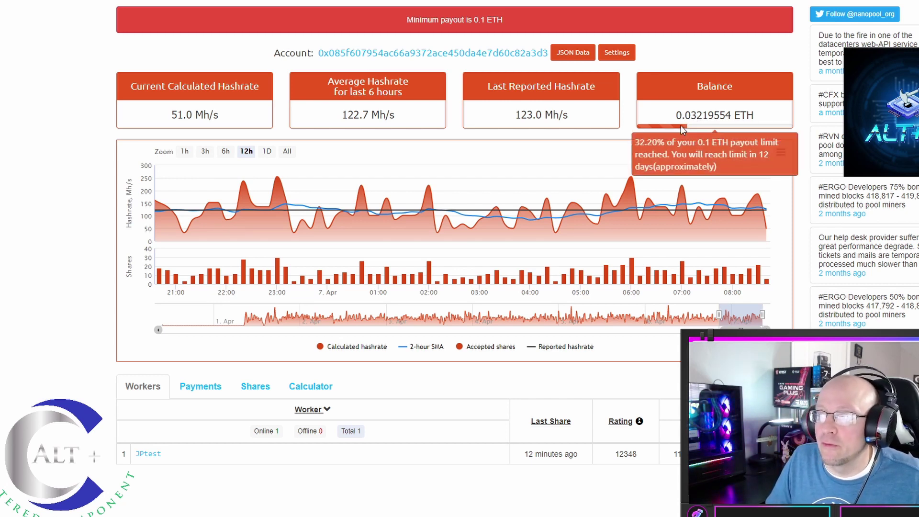
key(ctrl+Tab)
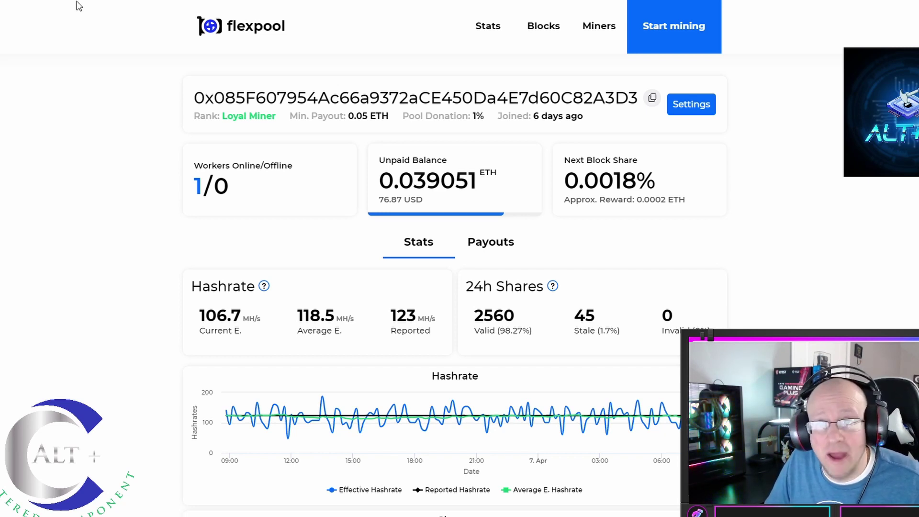
Cycle Flexpool's unpaid balance currency from ETH through BTC to USD.
click(224, 1)
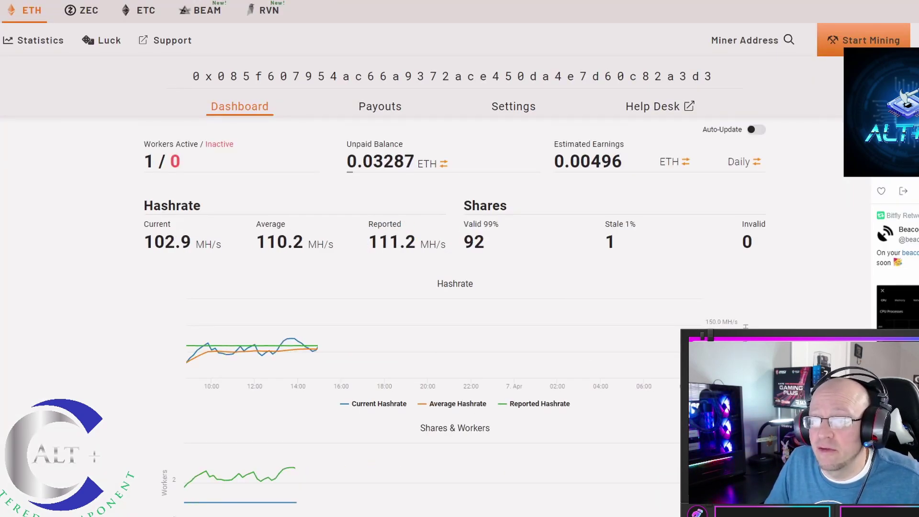
mouse_move(429, 154)
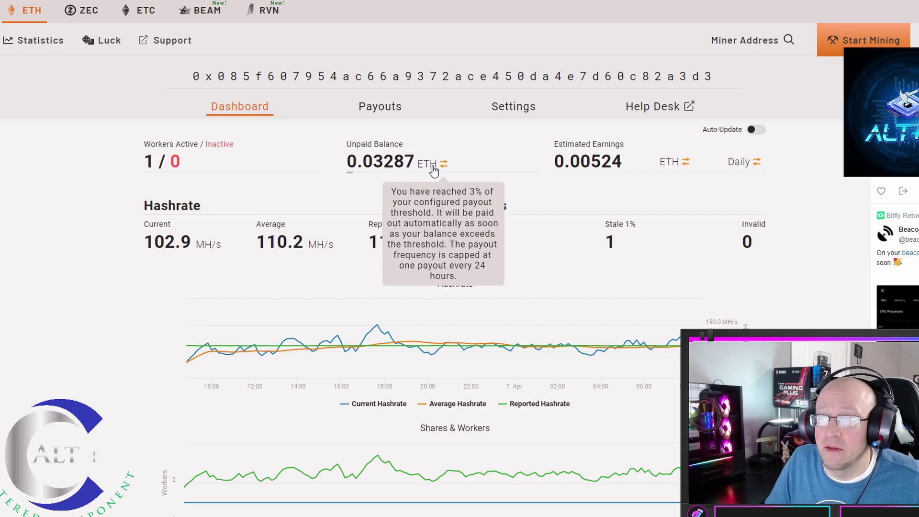
click(428, 165)
click(428, 165)
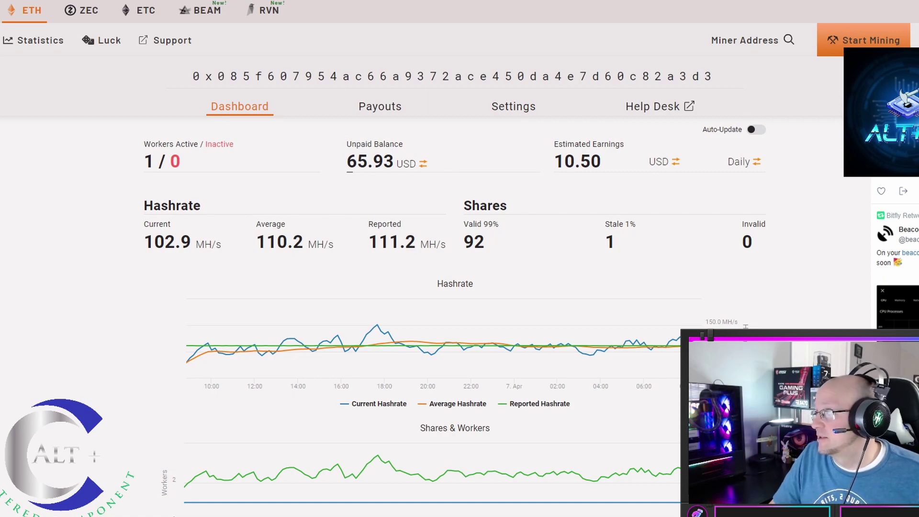
key(alt+Tab)
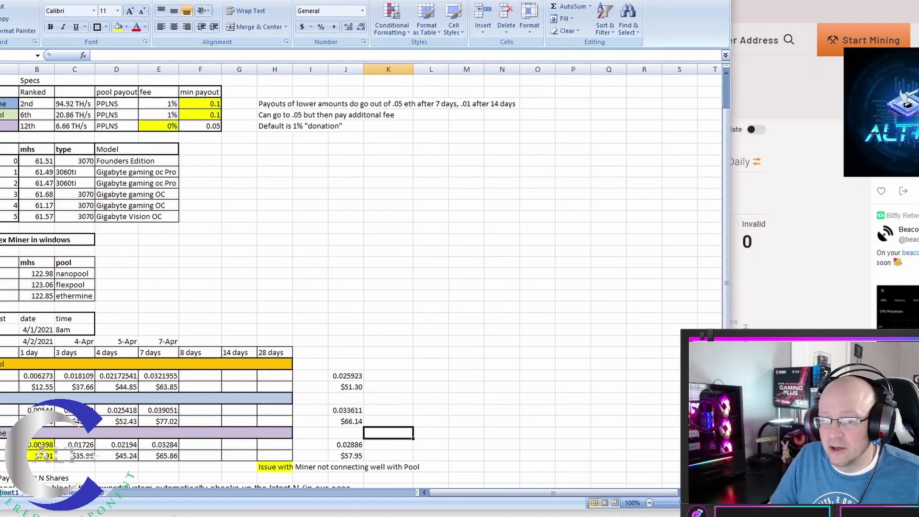
Scroll down to the Earnings table and select the Nanopool 7-day USD cell E31.
scroll(327, 413, down, 4)
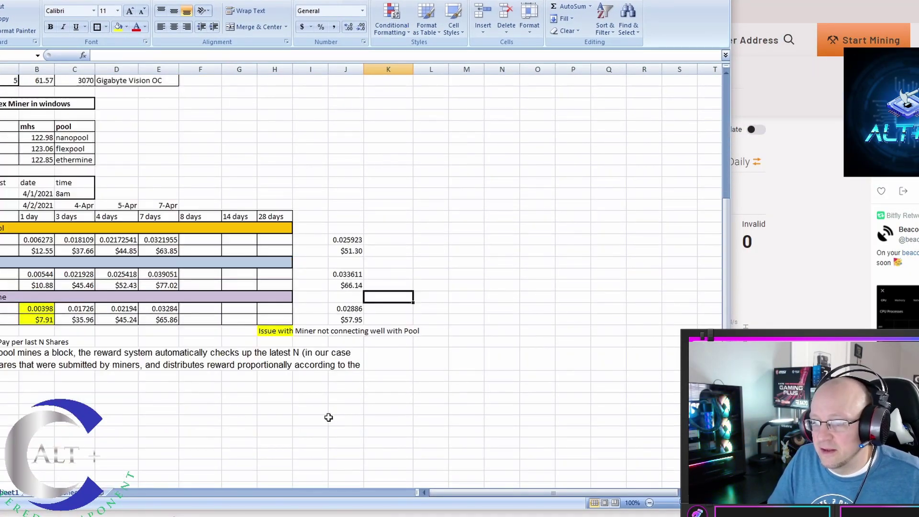
scroll(327, 414, down, 4)
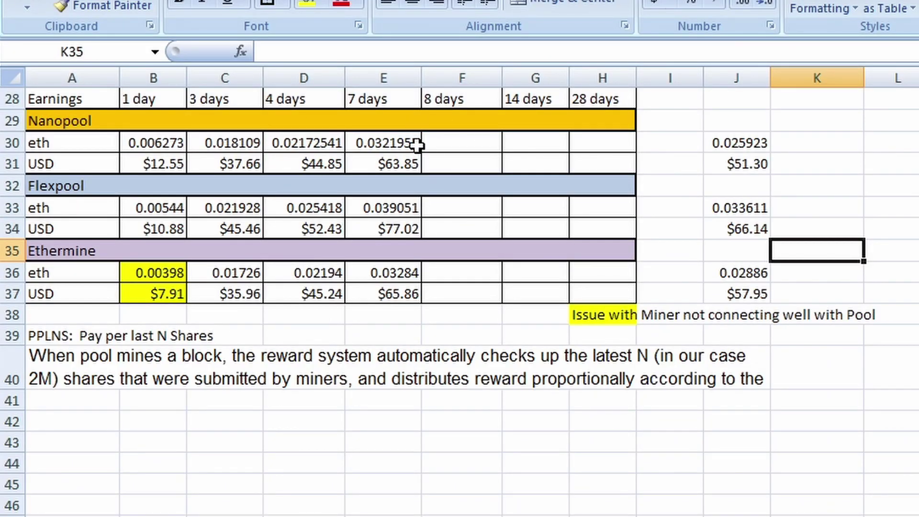
click(176, 118)
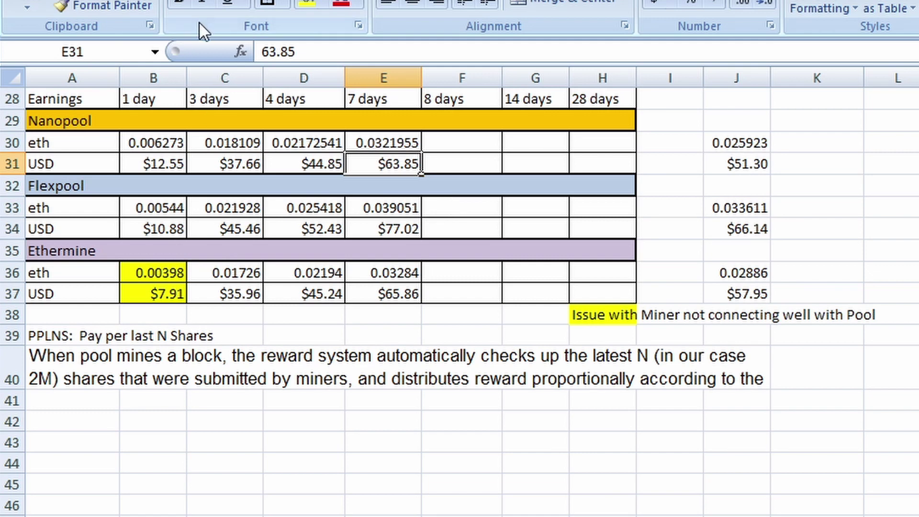
Inspect the difference formulas by selecting J30:J37 for all three pools.
drag(720, 136, 737, 273)
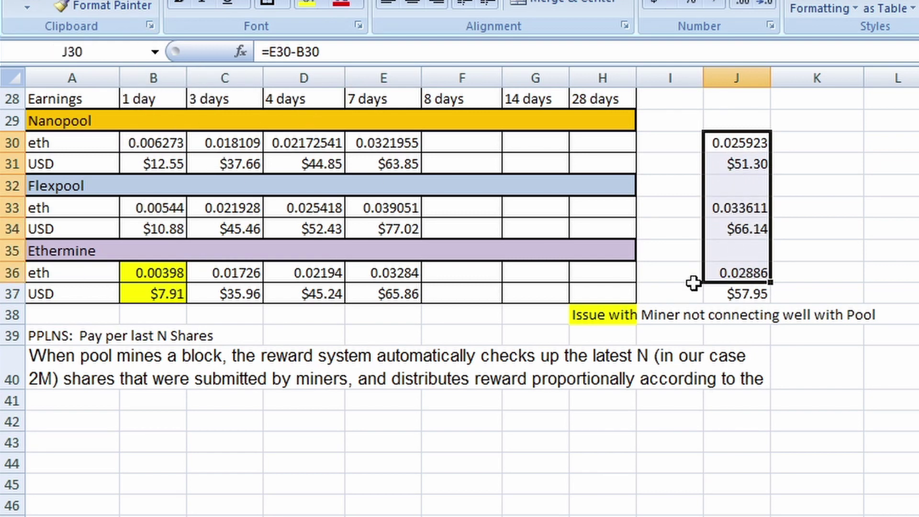
click(755, 165)
click(752, 143)
drag(753, 143, 761, 296)
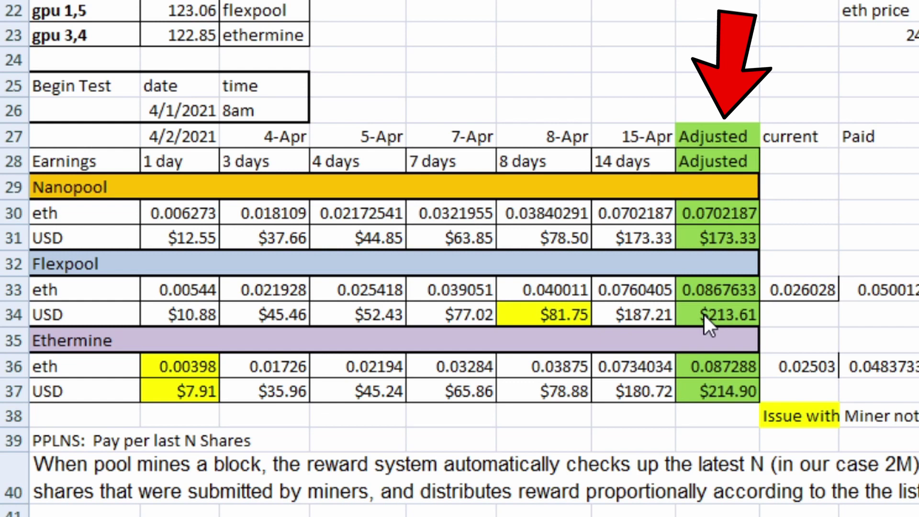
click(717, 240)
click(715, 237)
click(715, 237)
click(714, 237)
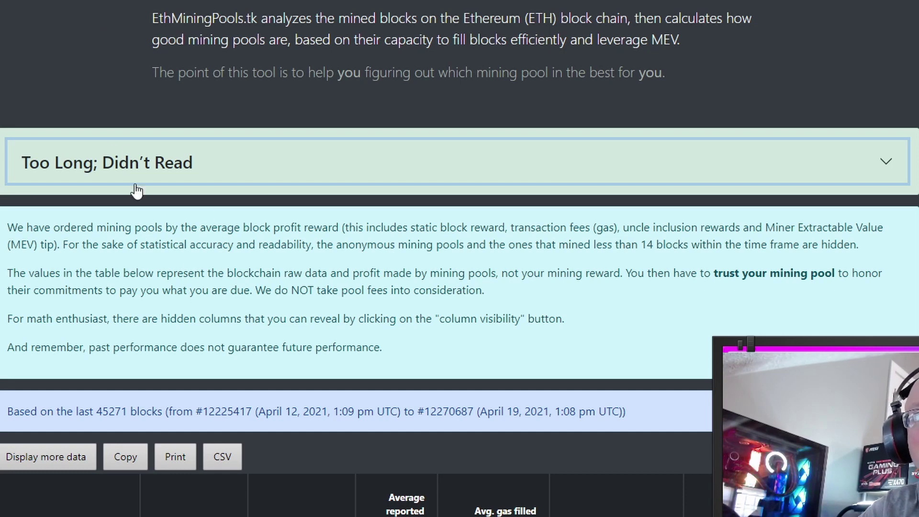
Expand the Too Long; Didn't Read summary and highlight the April 12, 2021 start date.
click(136, 162)
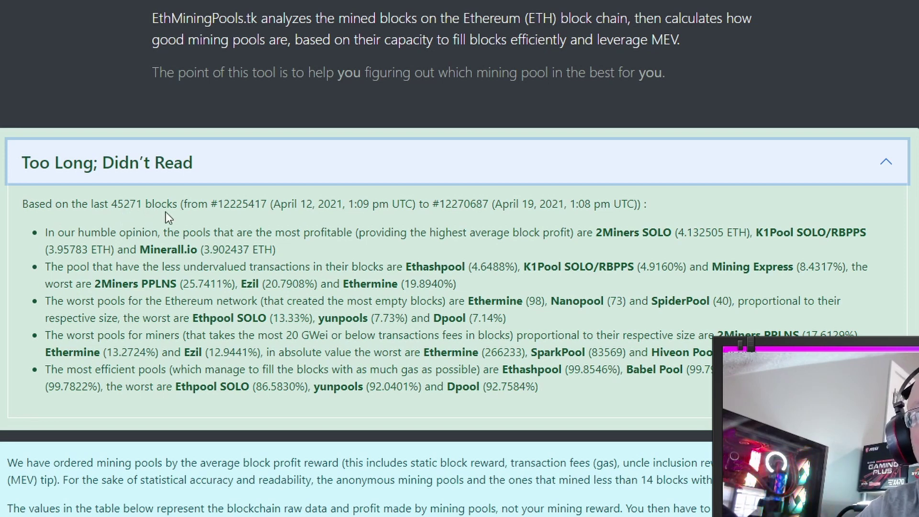
drag(280, 206, 341, 208)
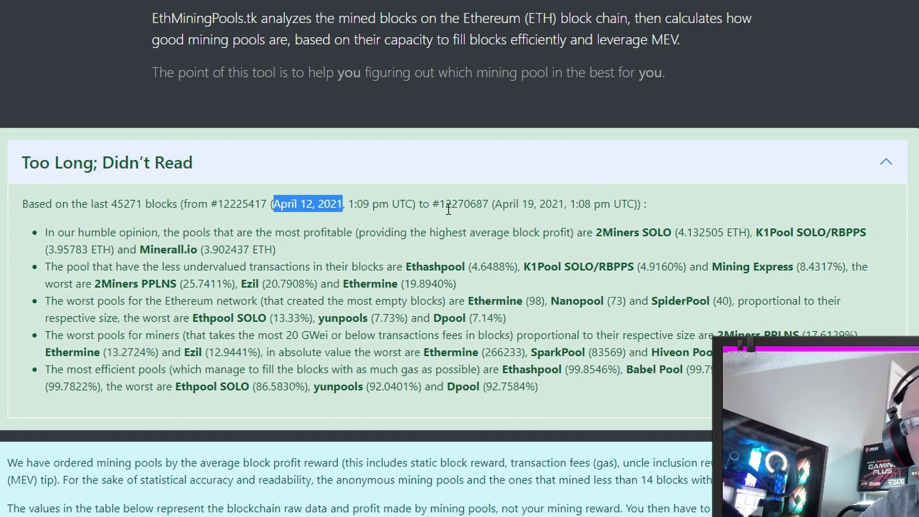
Scroll to the pool ranking table and highlight rows from Flexpool down to Nanopool.
scroll(177, 270, down, 5)
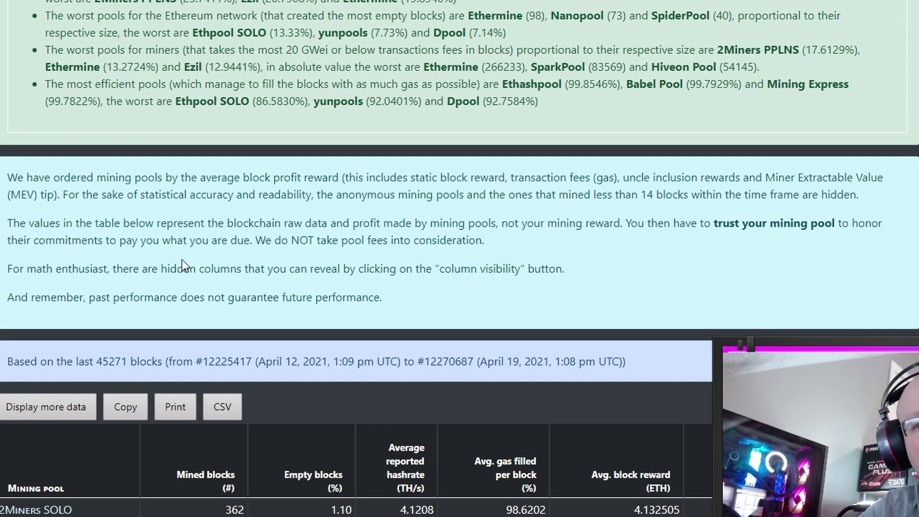
scroll(211, 359, down, 3)
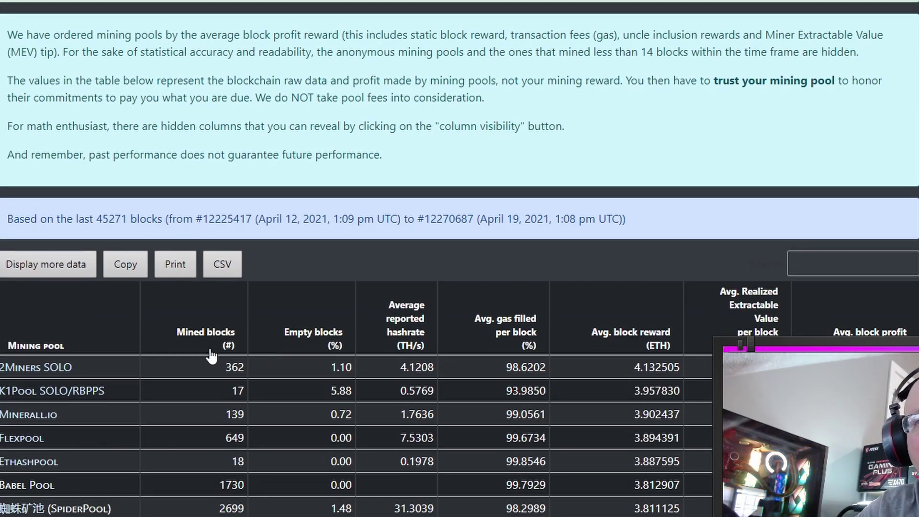
scroll(209, 360, down, 1)
drag(57, 364, 29, 268)
click(67, 365)
drag(65, 365, 6, 374)
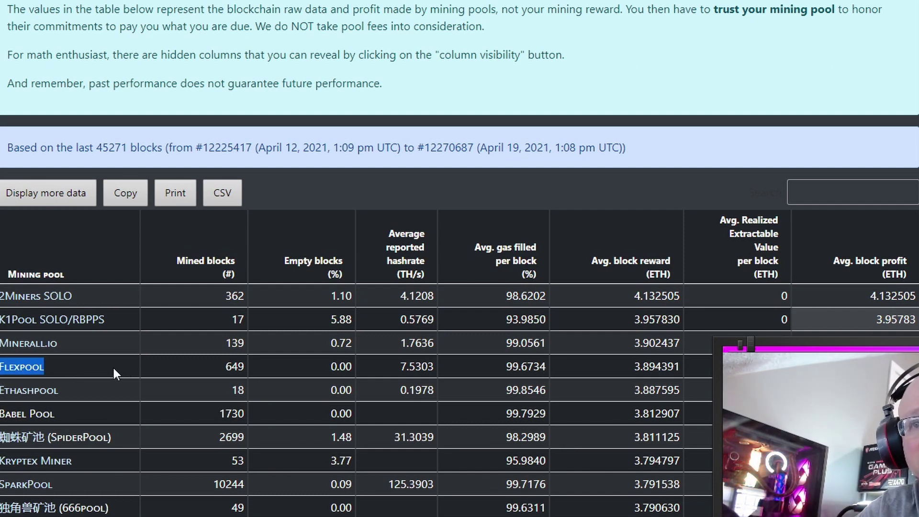
scroll(115, 365, down, 2)
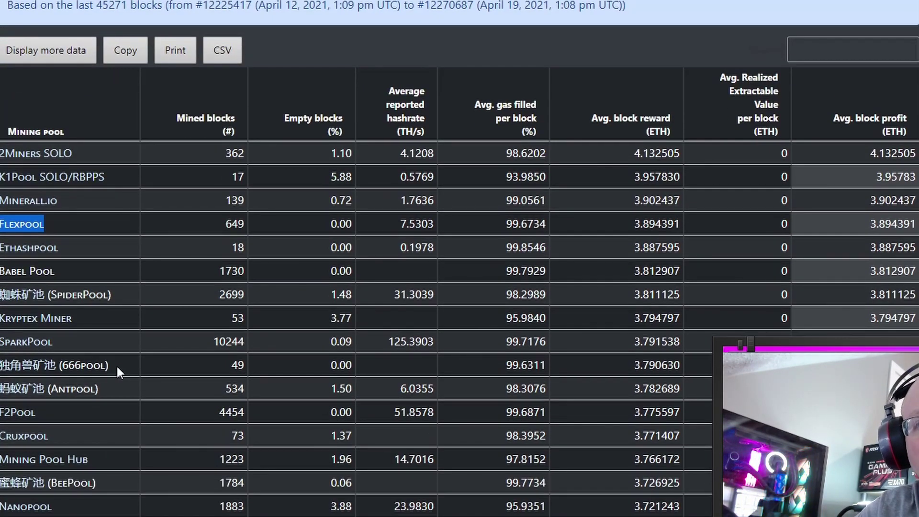
drag(51, 507, 10, 127)
scroll(110, 477, down, 3)
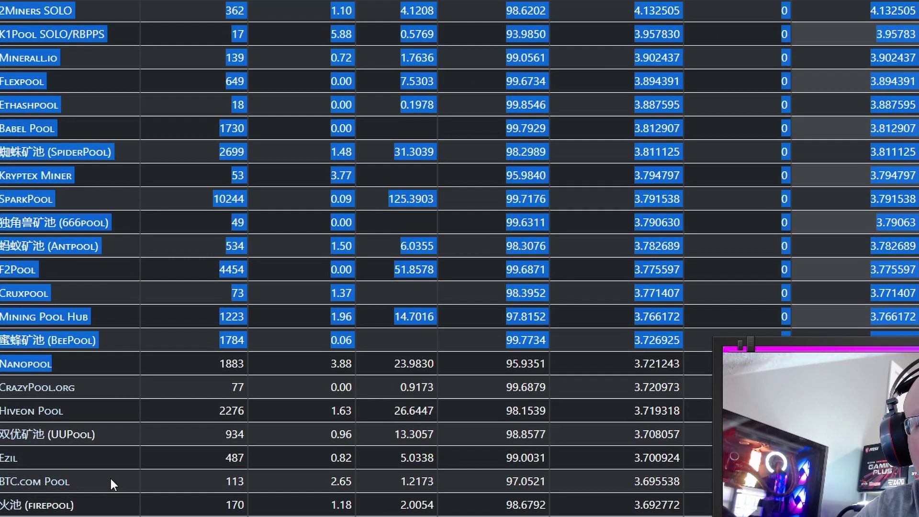
click(110, 477)
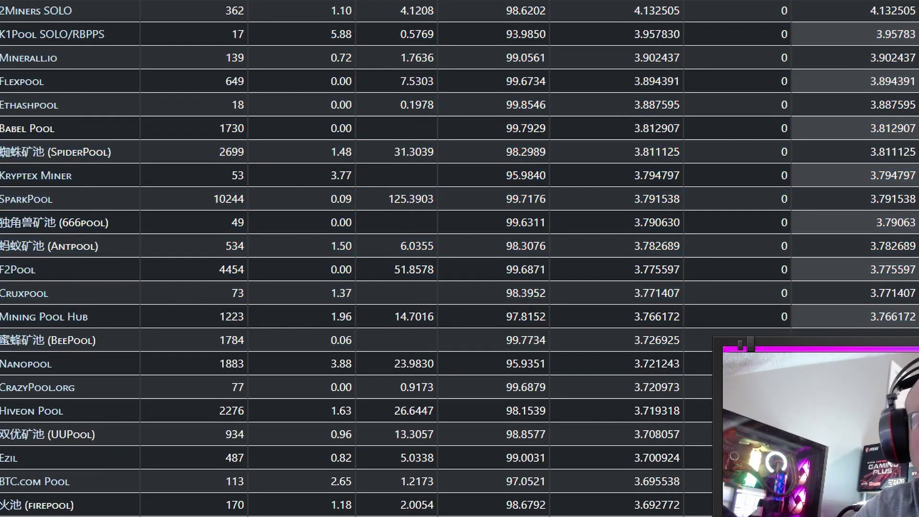